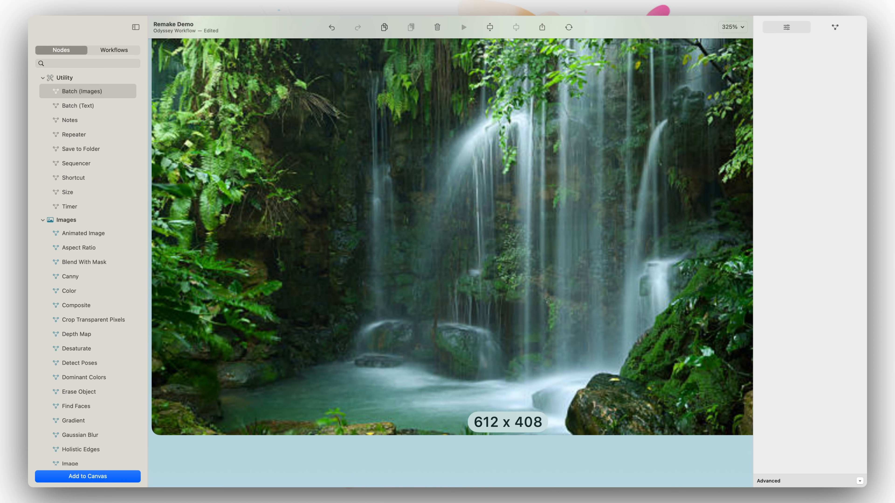
# Add a Remake node to the canvas beside the waterfall Image node
pyautogui.scroll(3, 451, 262)
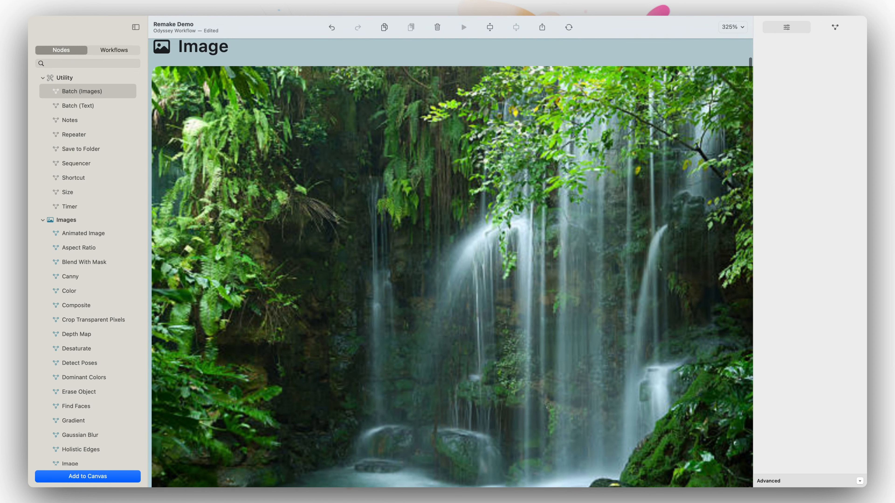
pyautogui.hscroll(4, 334, 296)
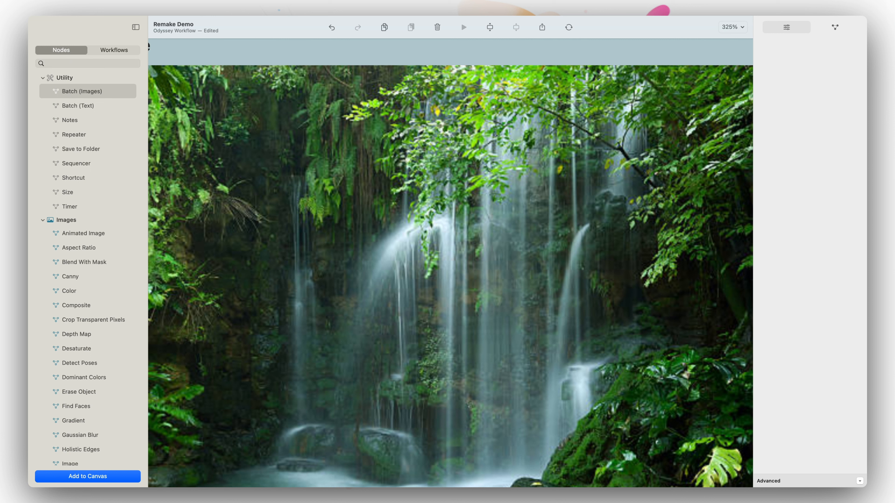
pyautogui.scroll(-10, 451, 262)
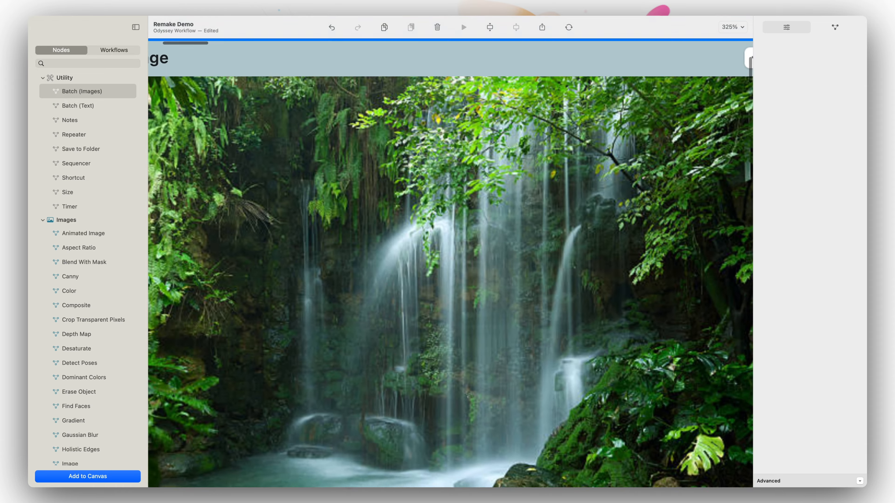
pyautogui.scroll(-8, 334, 296)
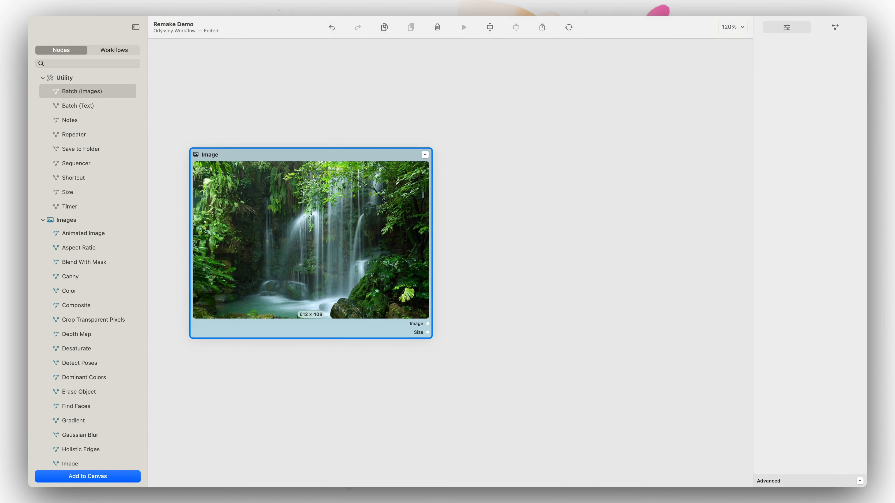
pyautogui.scroll(-10, 100, 288)
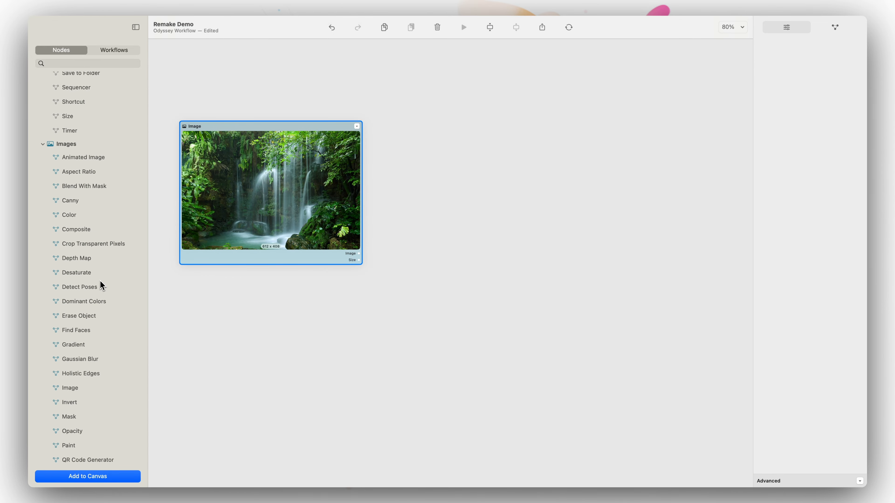
pyautogui.moveTo(81, 389); pyautogui.dragTo(424, 137)
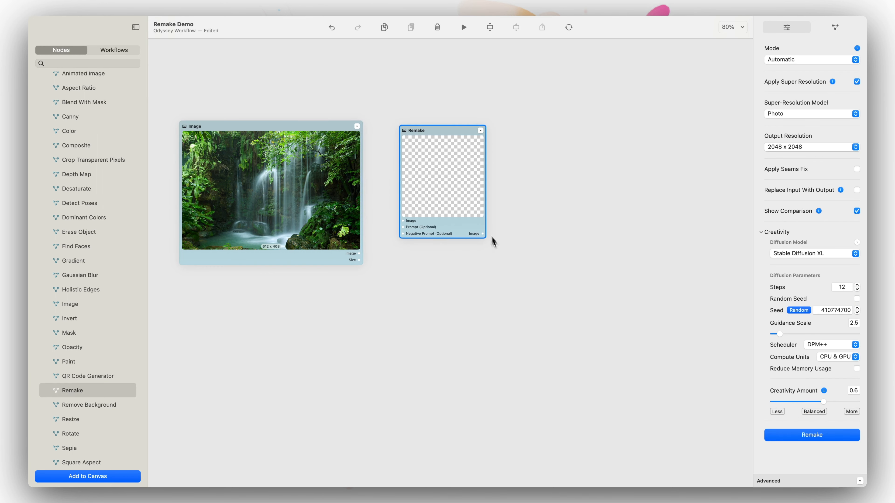
# Enlarge the Remake node, reposition it beside the Image node, and connect the Image node's image output to its image input
pyautogui.moveTo(485, 237); pyautogui.dragTo(782, 425)
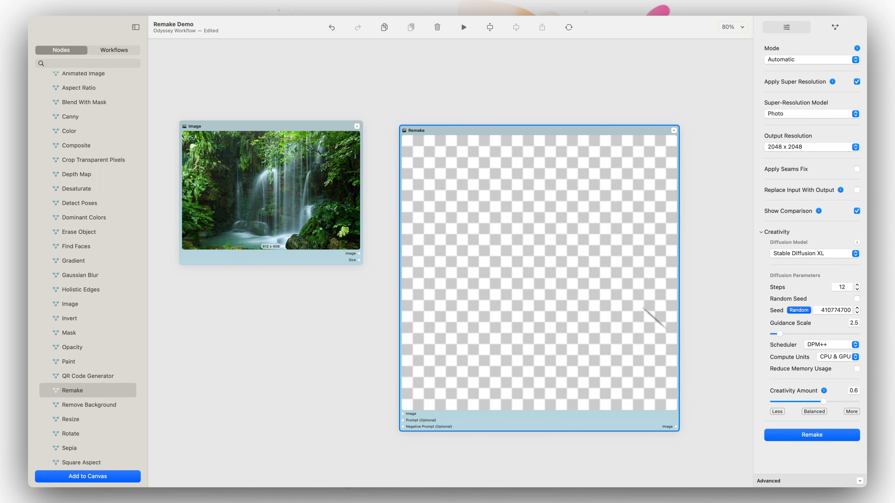
pyautogui.moveTo(465, 129); pyautogui.dragTo(455, 113)
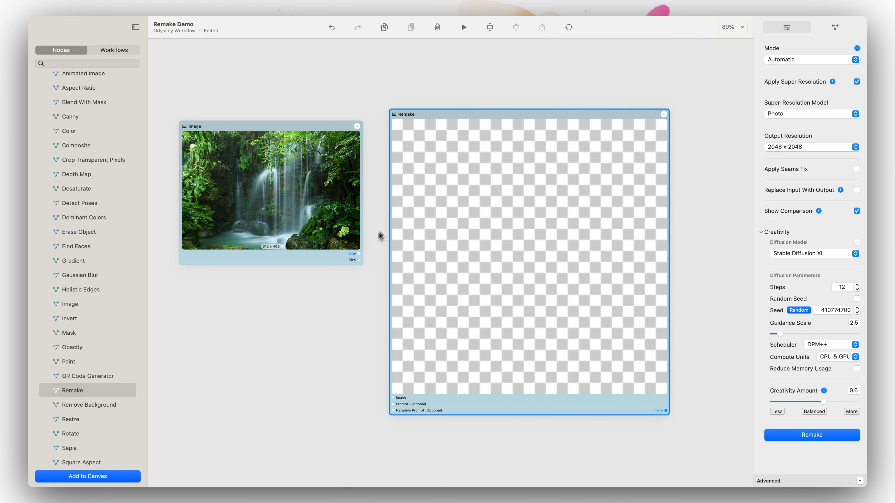
pyautogui.moveTo(359, 254); pyautogui.dragTo(405, 361)
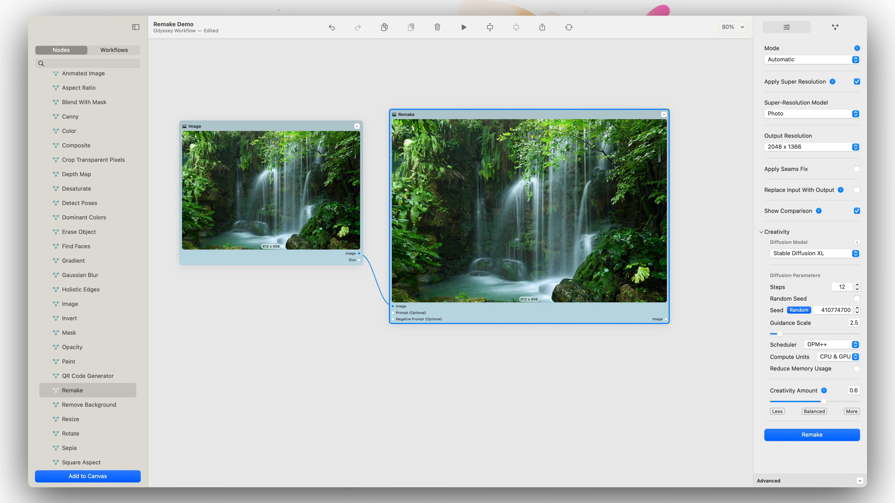
# Set the Remake node's super-resolution model to Fine Detail and its output resolution to 4096 x 2731
pyautogui.click(800, 115)
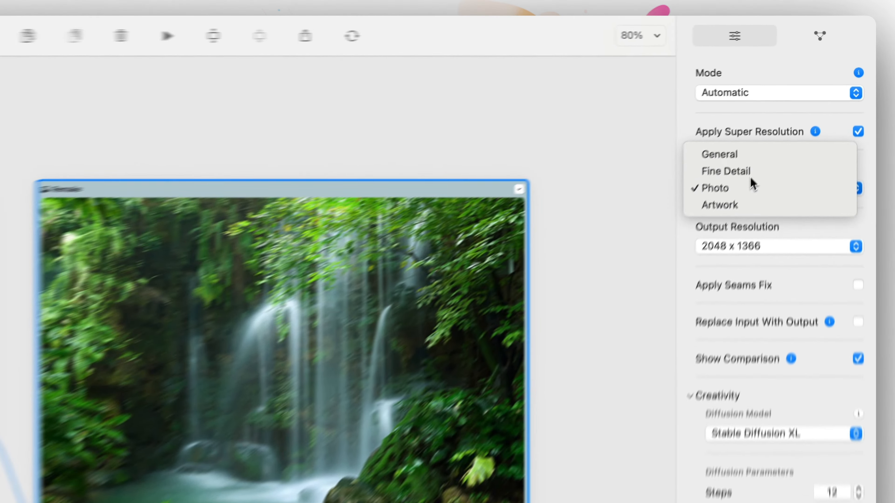
pyautogui.click(782, 104)
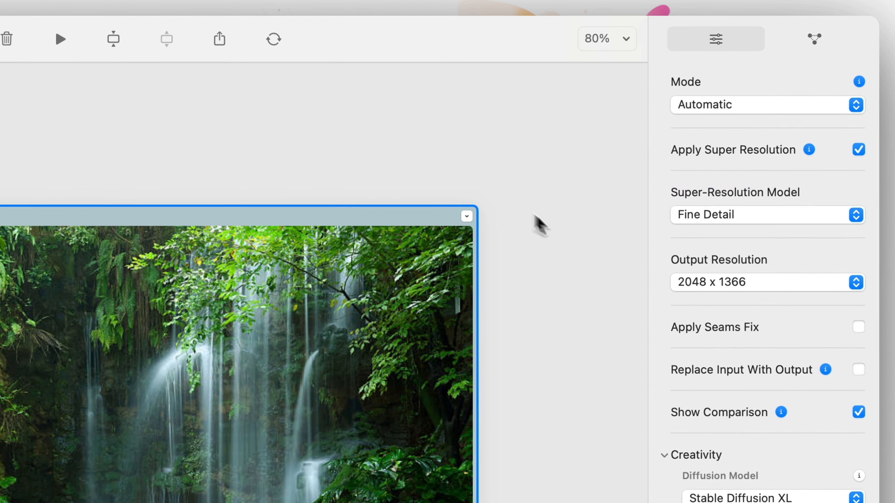
pyautogui.click(698, 282)
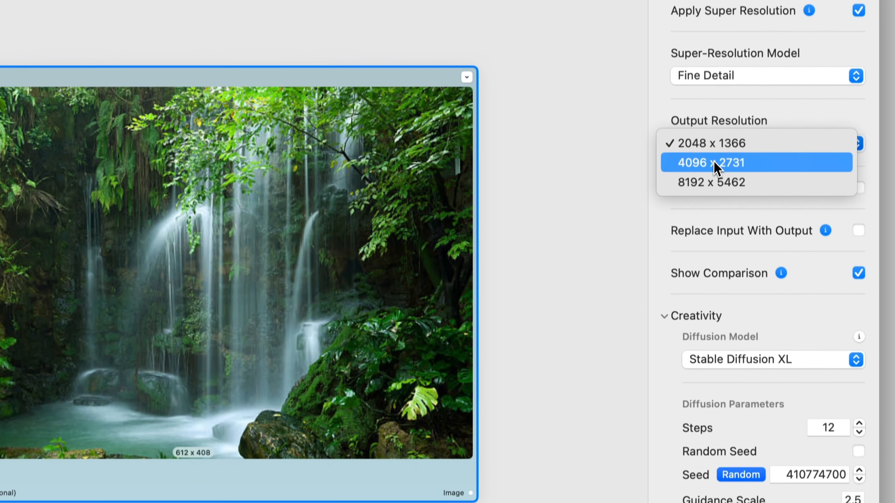
pyautogui.click(715, 163)
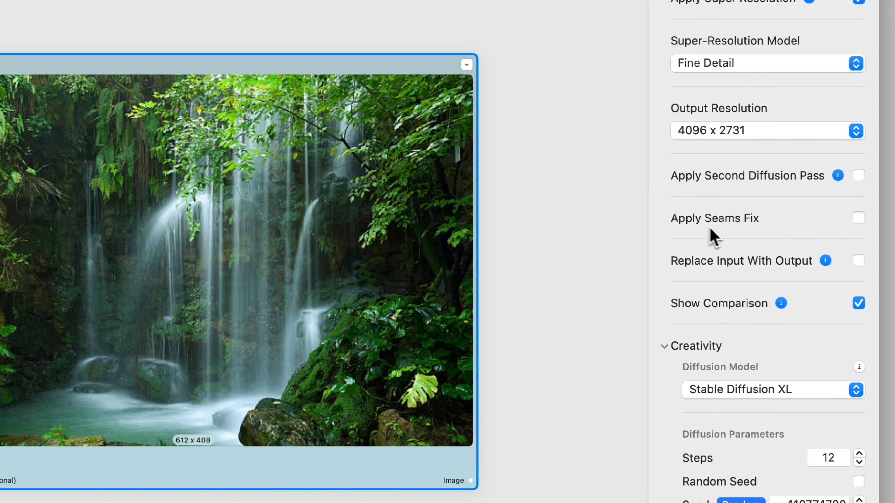
# Choose Realistic Vision XL Lightning as the diffusion model and enable the random seed
pyautogui.scroll(-1, 707, 236)
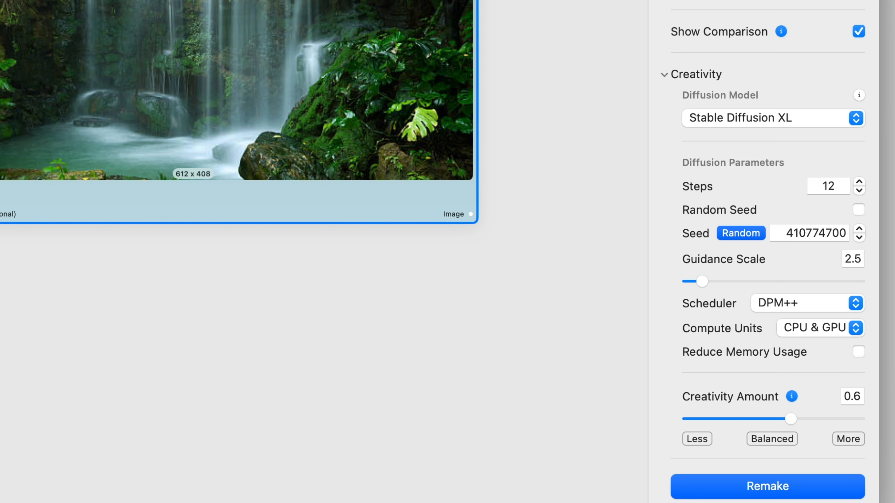
pyautogui.click(723, 119)
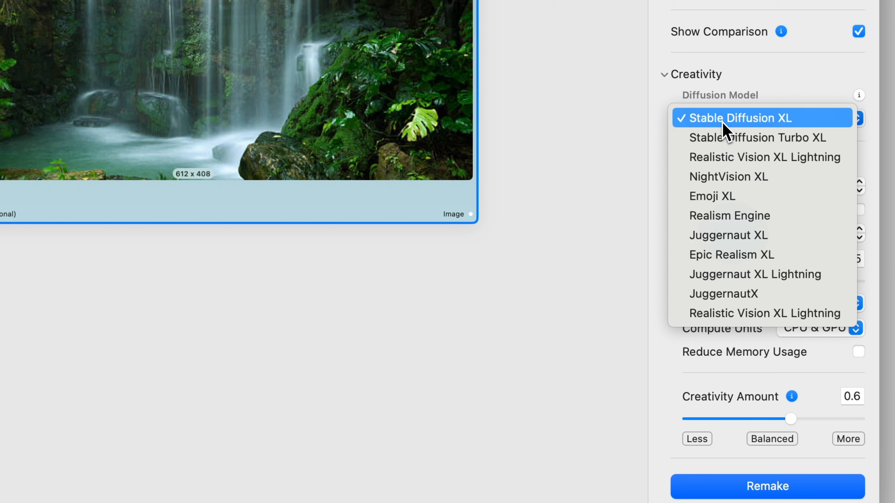
pyautogui.click(762, 318)
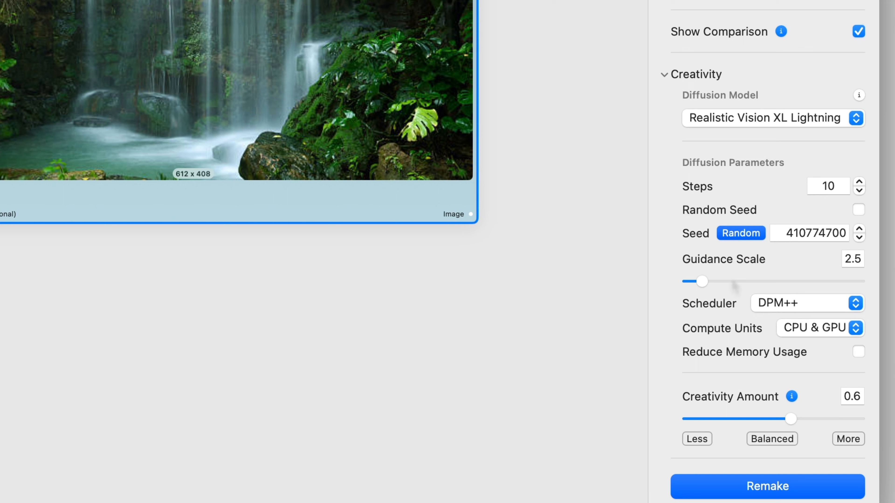
pyautogui.click(858, 212)
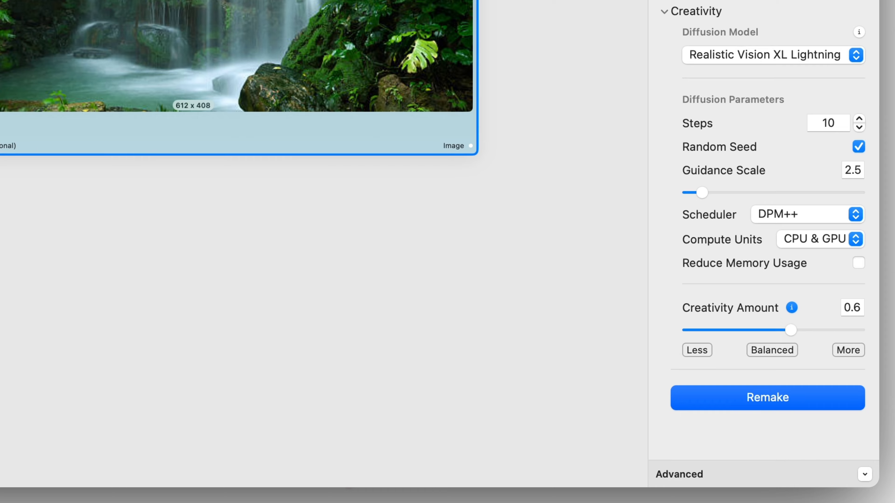
# Try the More and Less creativity presets and set the creativity amount to Balanced, 0.55
pyautogui.click(837, 352)
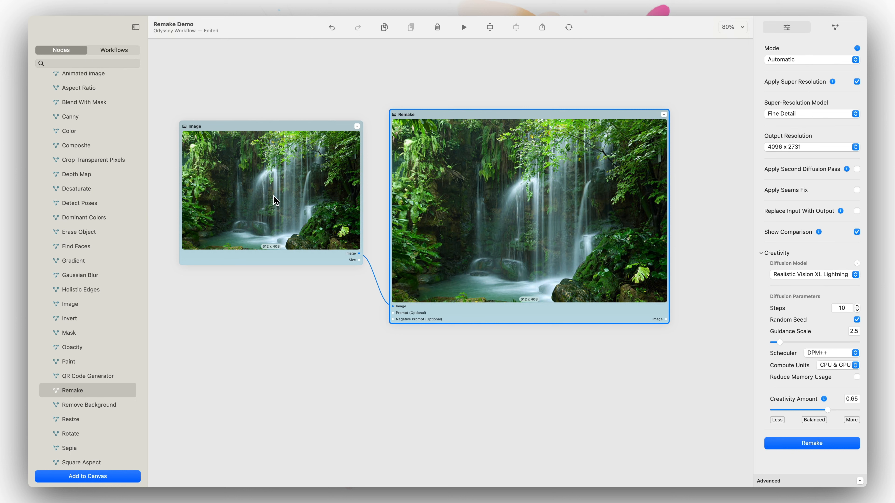
pyautogui.click(818, 421)
pyautogui.click(780, 423)
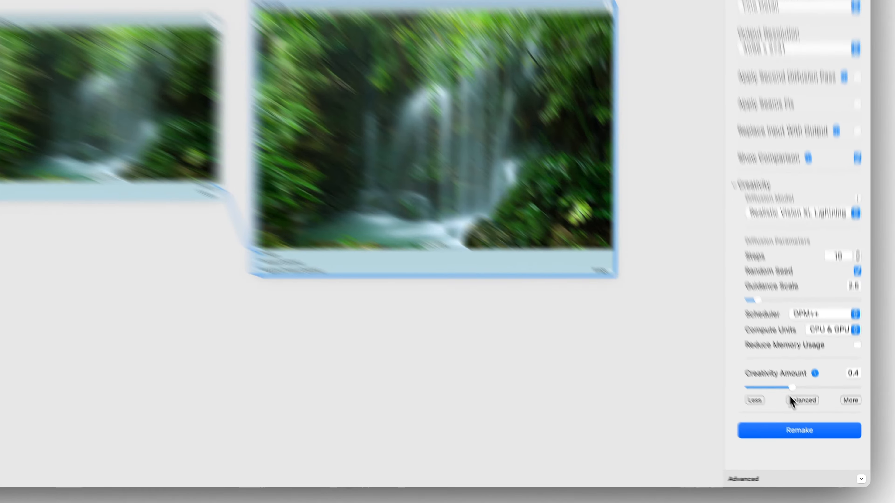
pyautogui.click(814, 420)
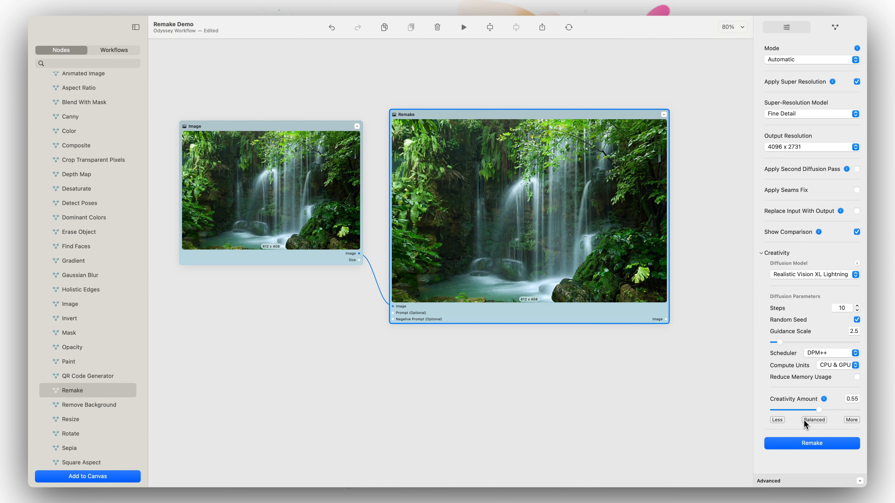
# Enable the second diffusion pass, collapse its configuration, and run the Remake on the waterfall image
pyautogui.click(857, 170)
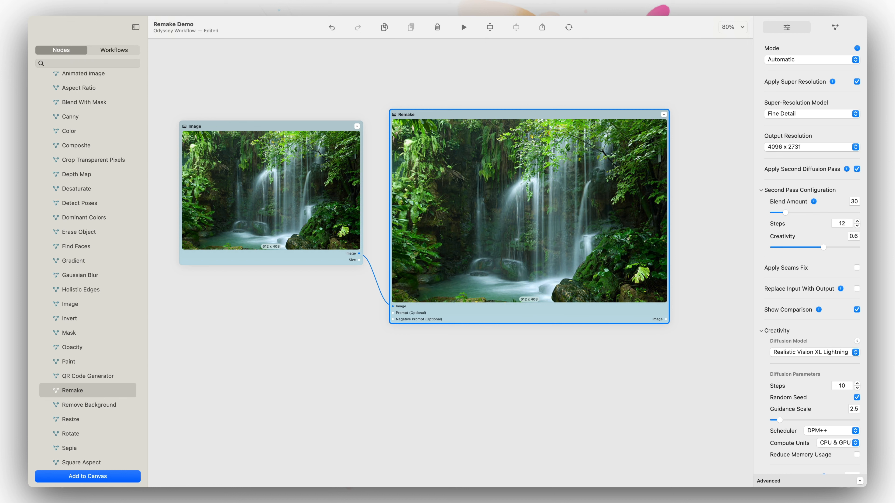
pyautogui.click(762, 190)
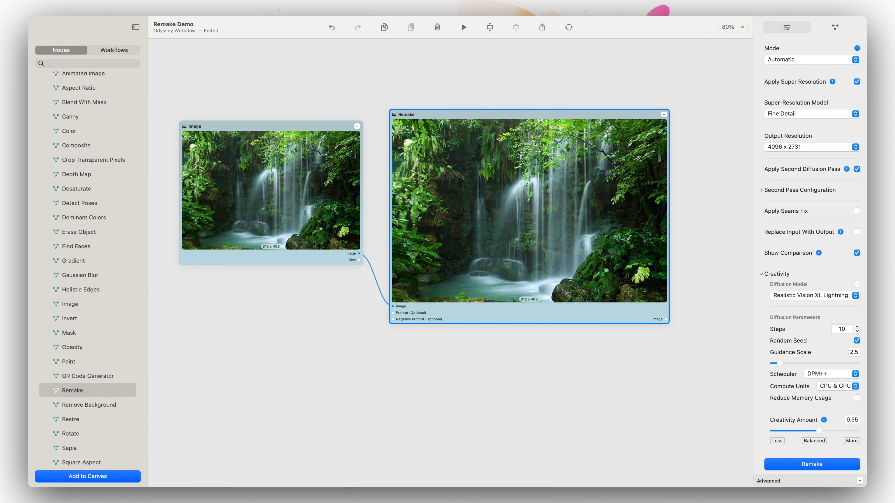
pyautogui.click(812, 465)
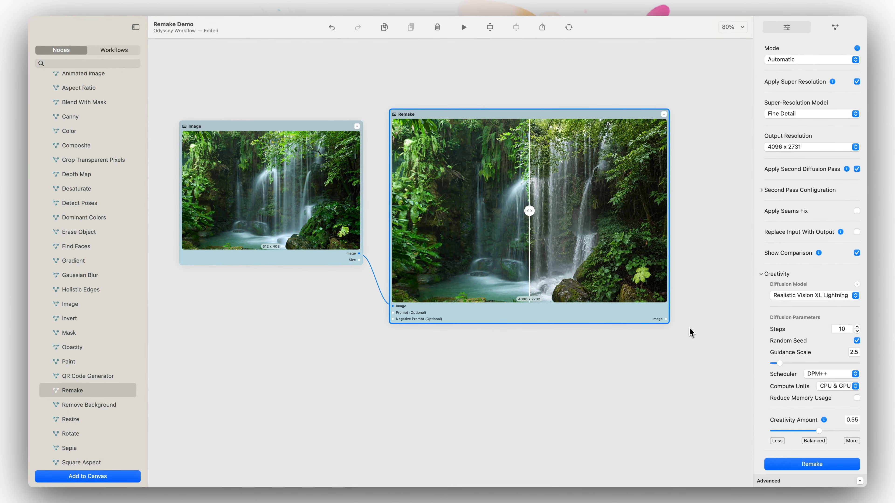
# Compare the original and remade waterfall up close by sweeping the comparison divider across the whole Remake image
pyautogui.scroll(5, 690, 329)
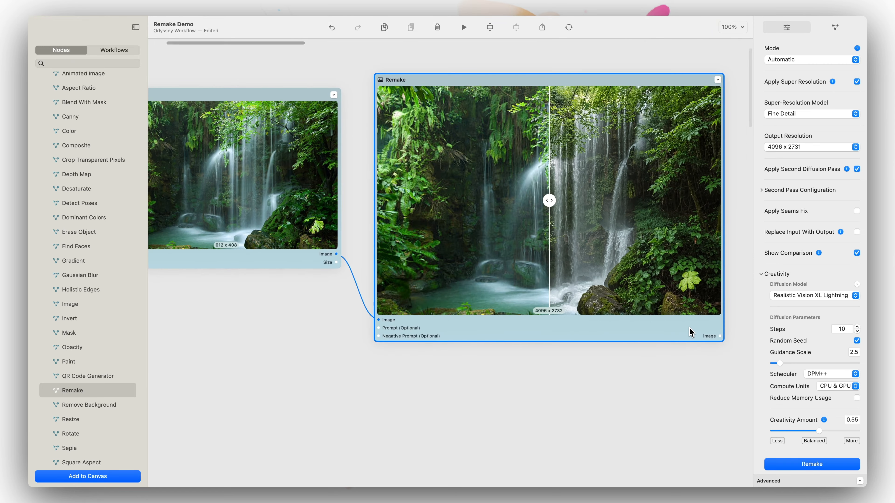
pyautogui.scroll(2, 627, 258)
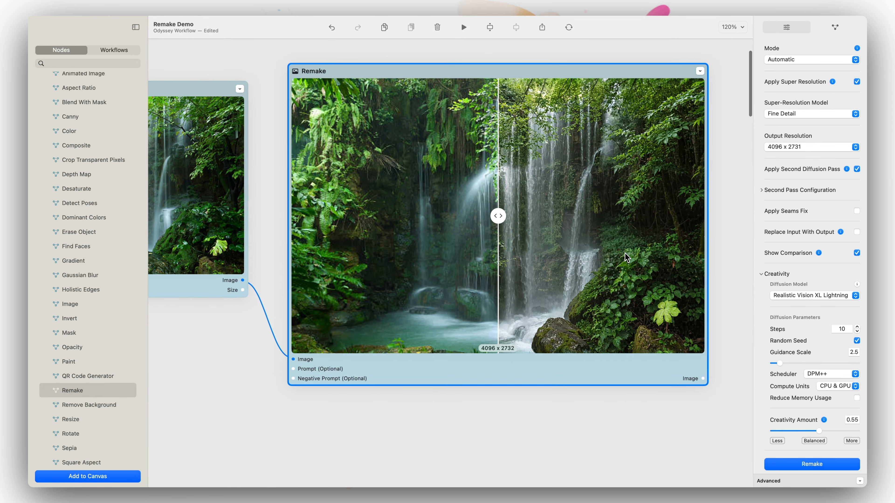
pyautogui.press('super+plus')
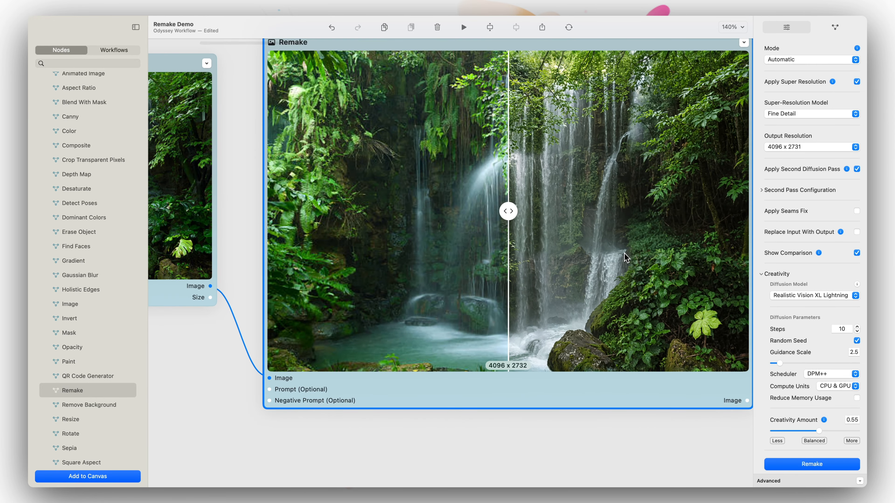
pyautogui.hscroll(3, 627, 256)
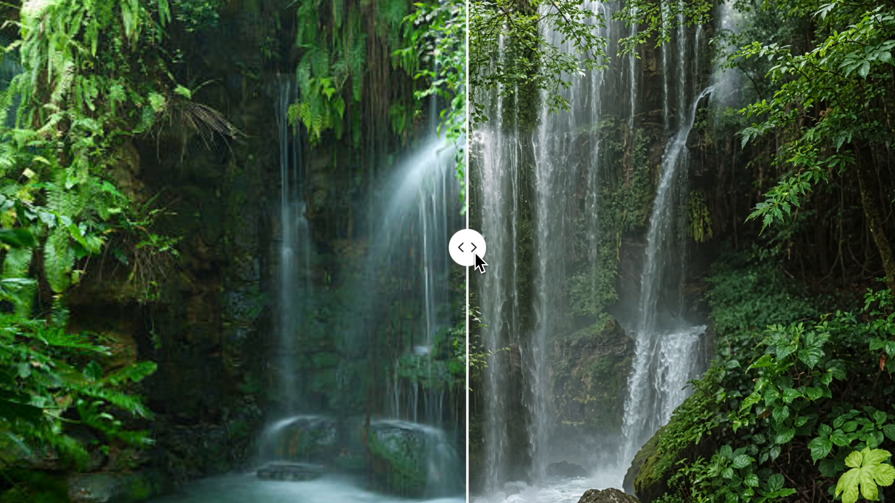
pyautogui.moveTo(471, 256); pyautogui.dragTo(892, 250)
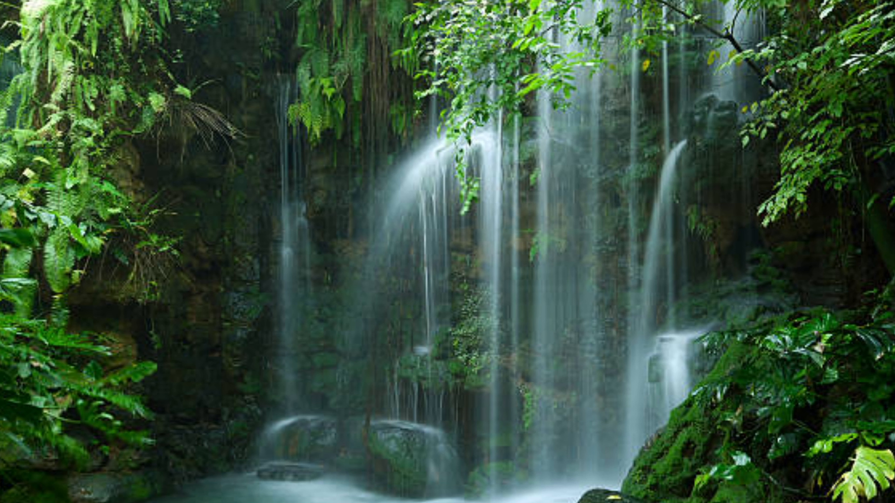
pyautogui.moveTo(891, 271); pyautogui.dragTo(1, 272)
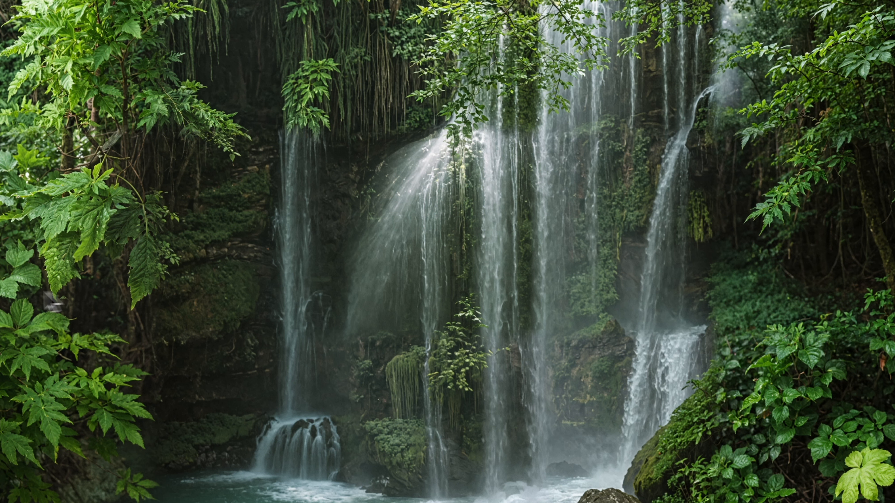
pyautogui.moveTo(3, 266); pyautogui.dragTo(843, 271)
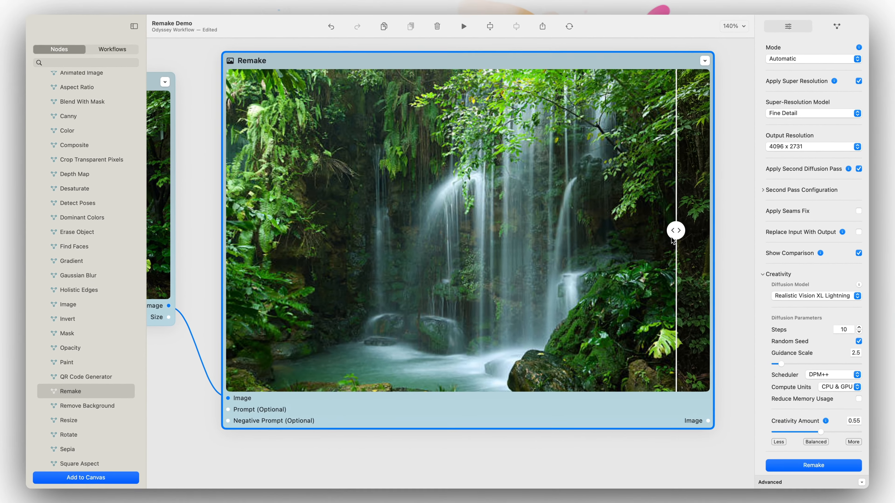
pyautogui.moveTo(772, 240); pyautogui.dragTo(291, 234)
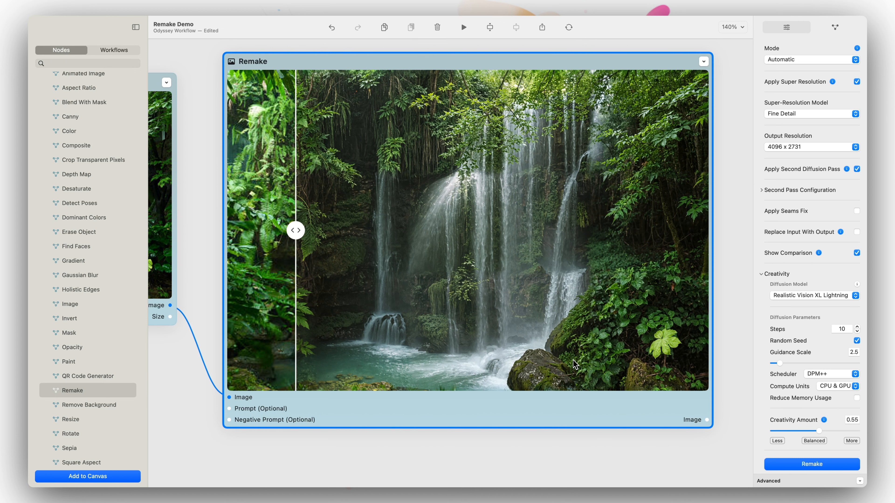
# View the source Image node again and move the comparison divider to the image's edge to reveal the full remade version
pyautogui.hscroll(-10, 574, 365)
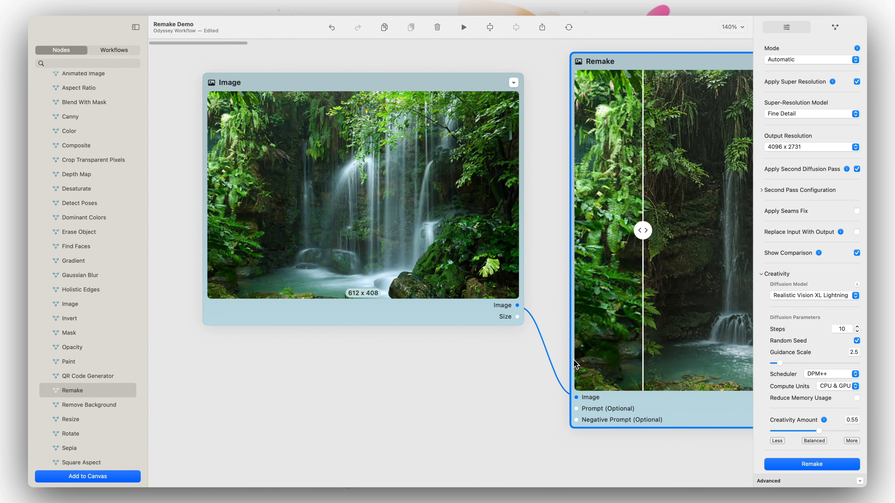
pyautogui.hscroll(6, 574, 365)
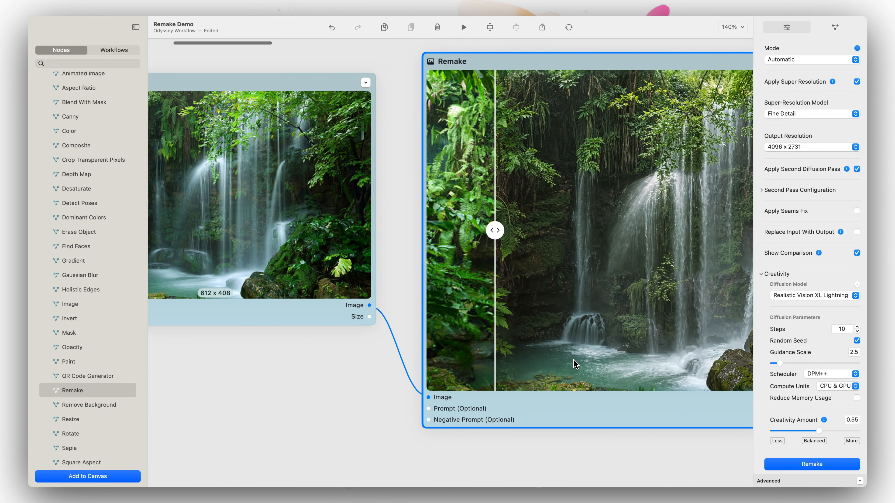
pyautogui.hscroll(5, 574, 366)
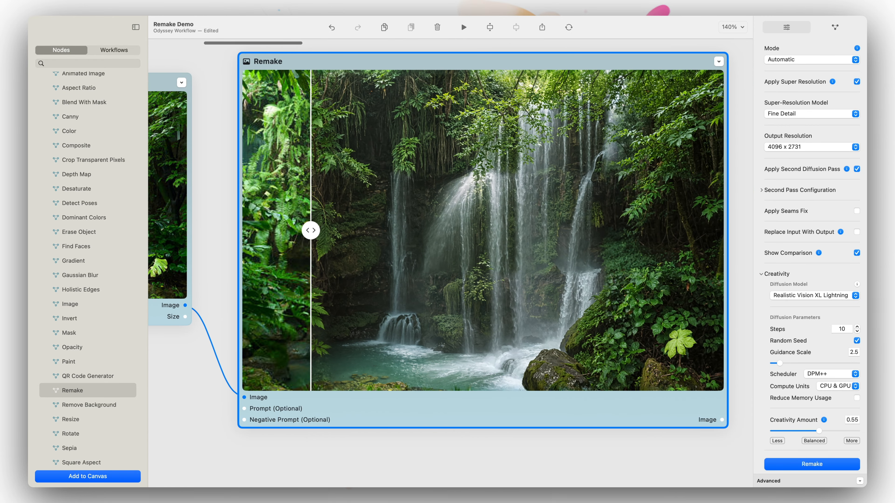
pyautogui.moveTo(311, 233); pyautogui.dragTo(248, 270)
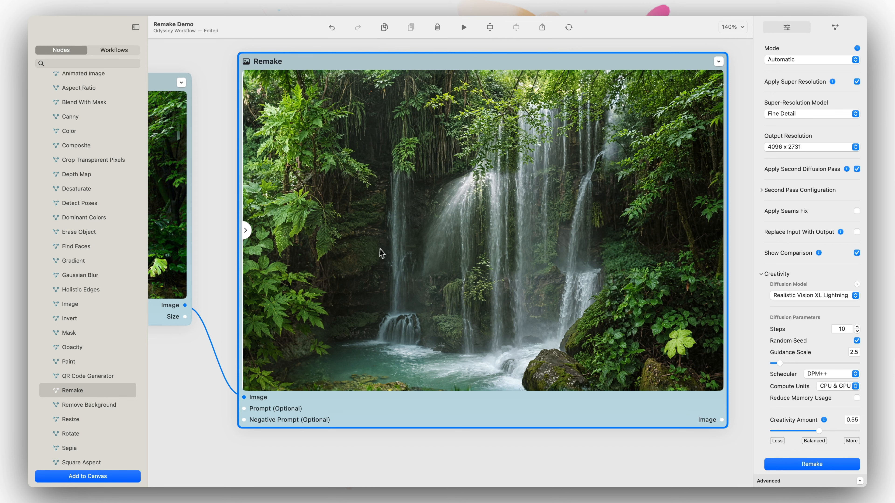